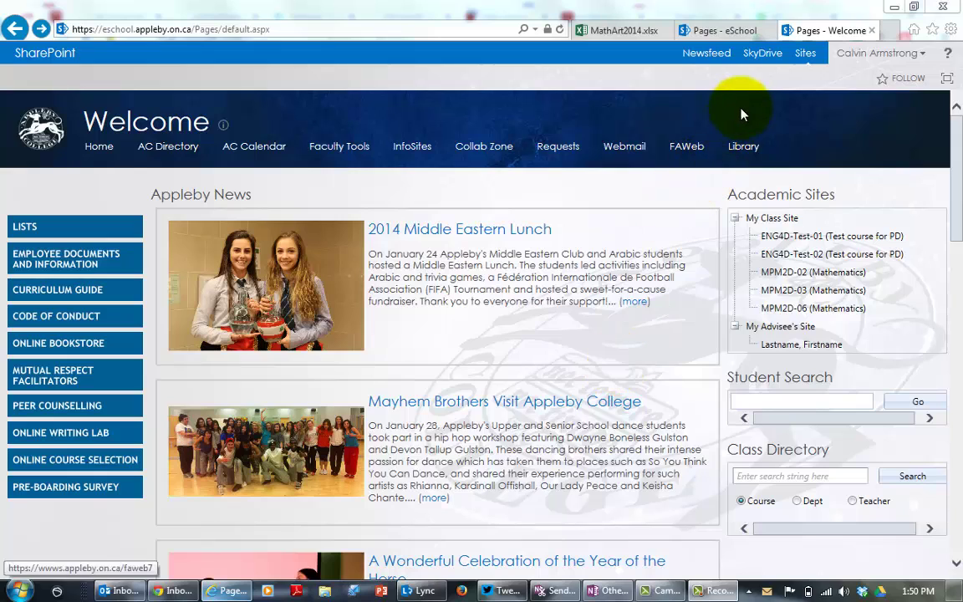
In SkyDrive, create a new Word document named "Test with Ms." followed by the colleague's surname.
click(765, 56)
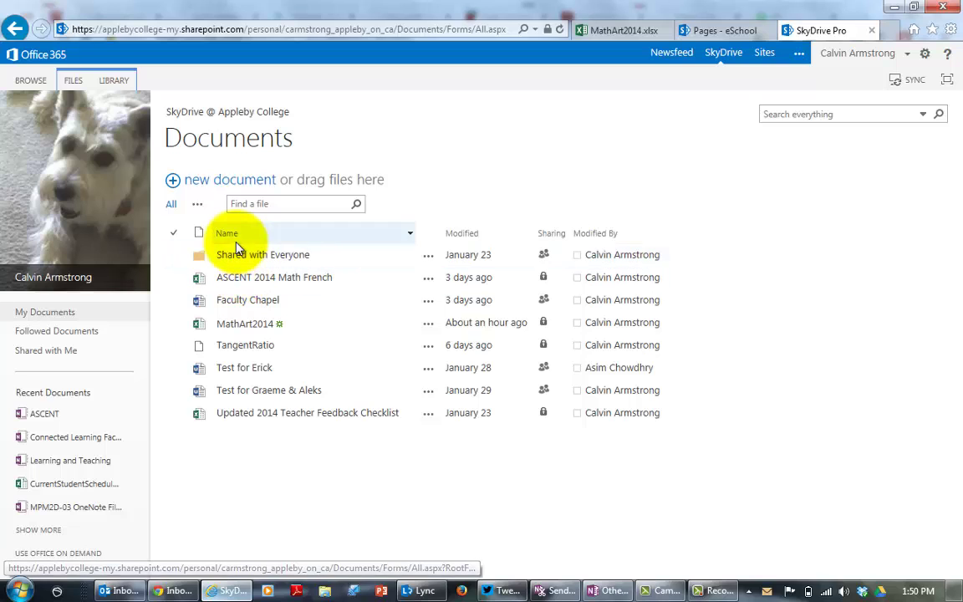
click(211, 189)
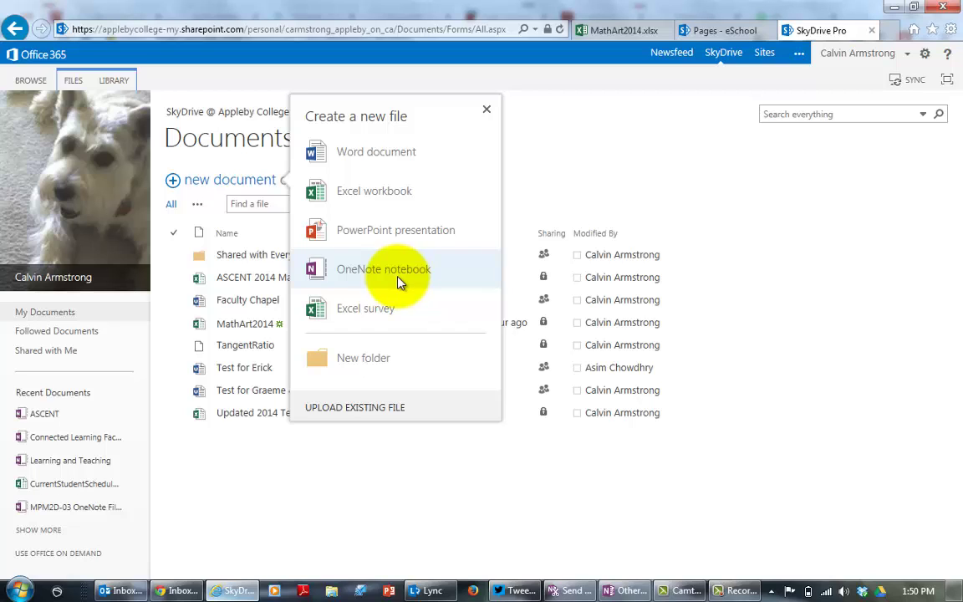
click(365, 157)
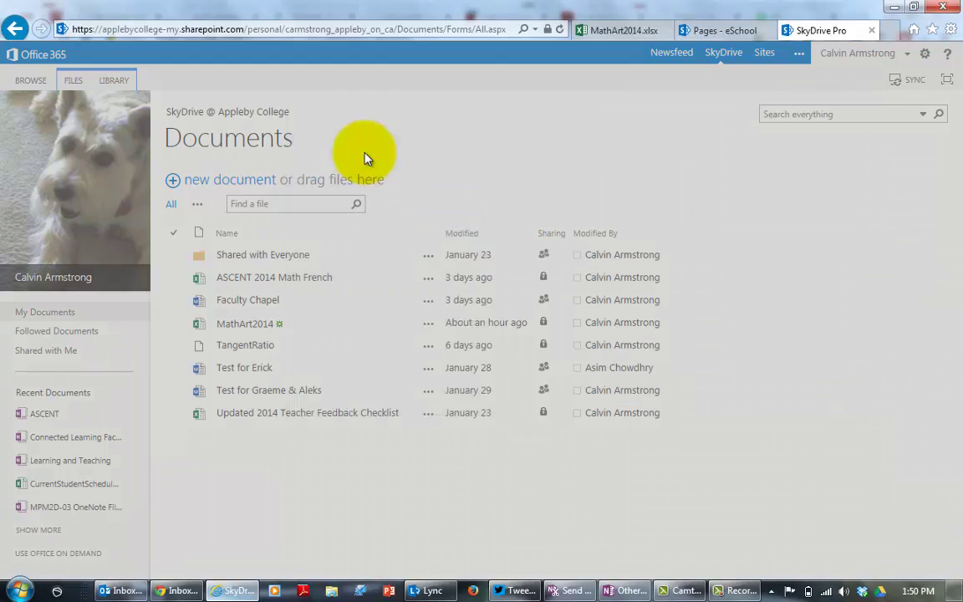
click(449, 304)
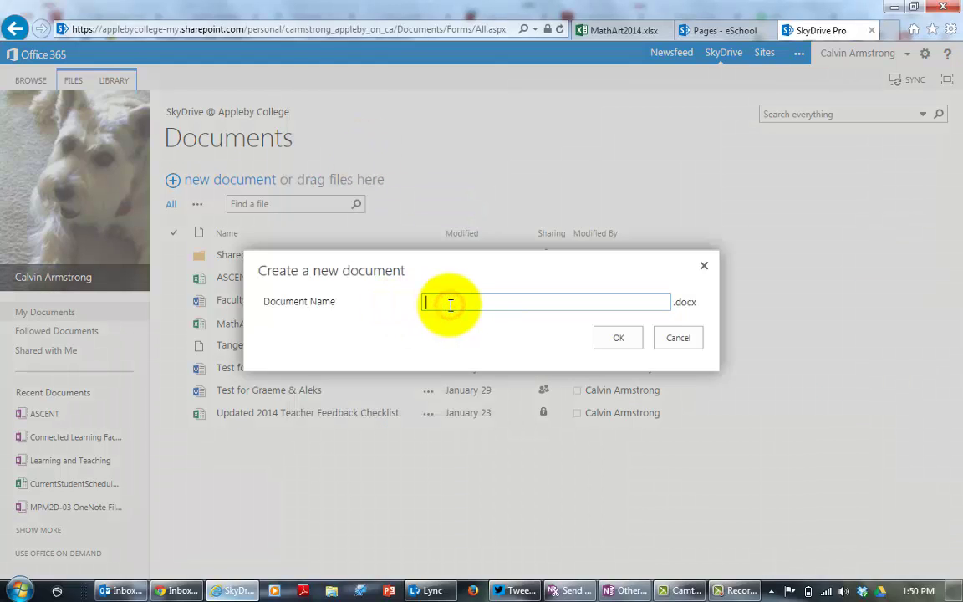
text(Test with Ms. Shod)
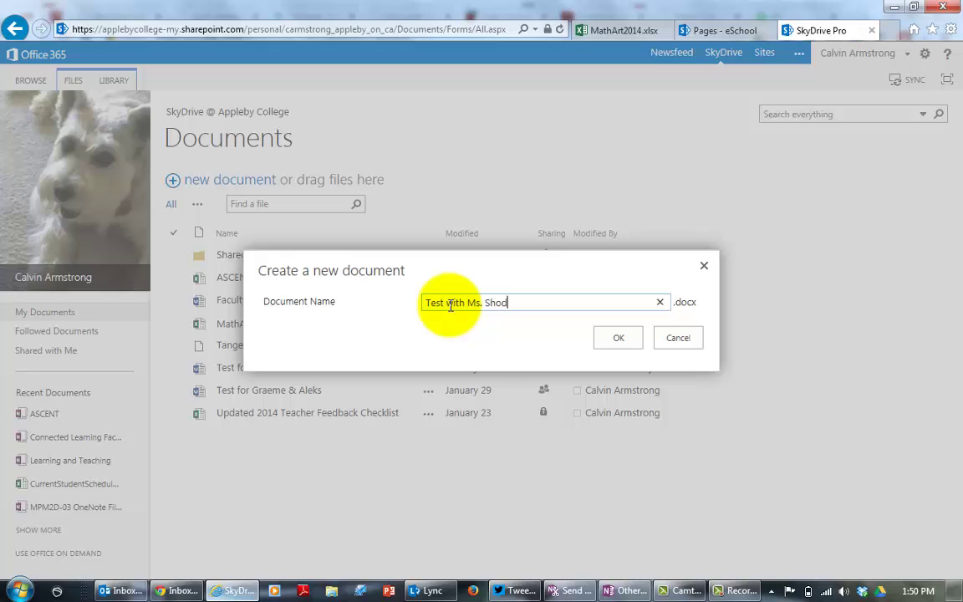
text(in)
click(620, 338)
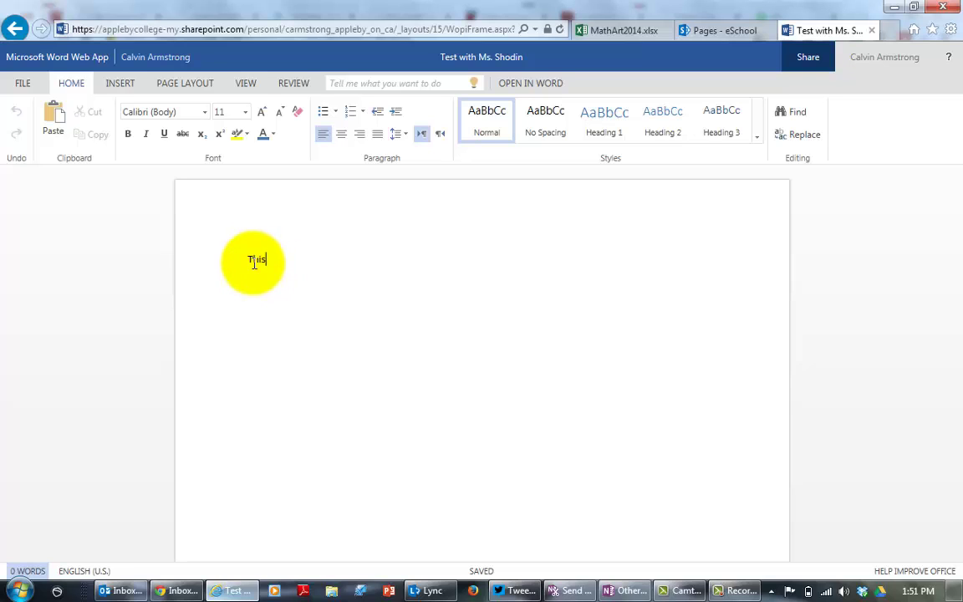
Write the opening line "This is the title of my document." and leave an empty paragraph below it.
text(is the title of my document)
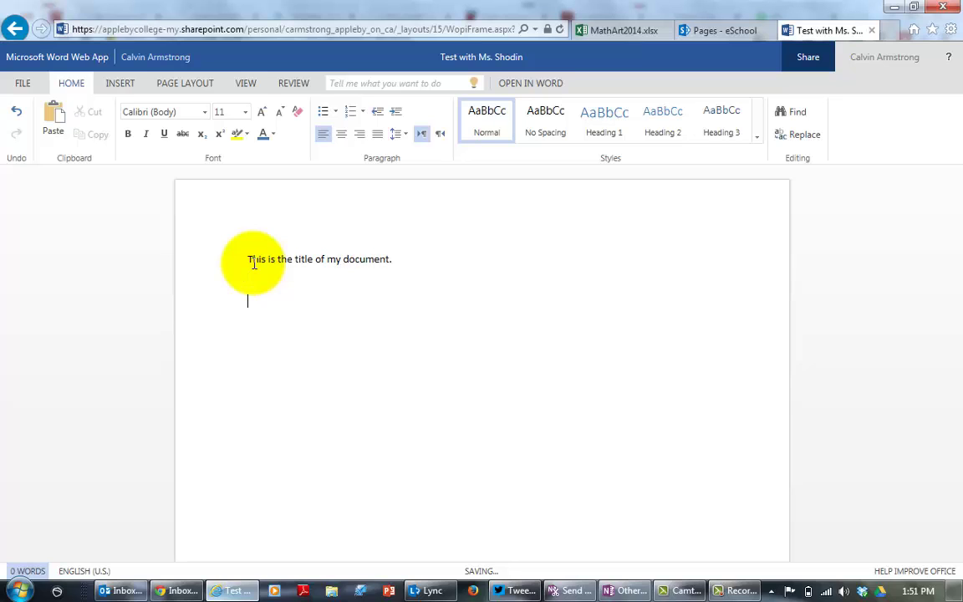
text(.)
key(Return)
key(Return)
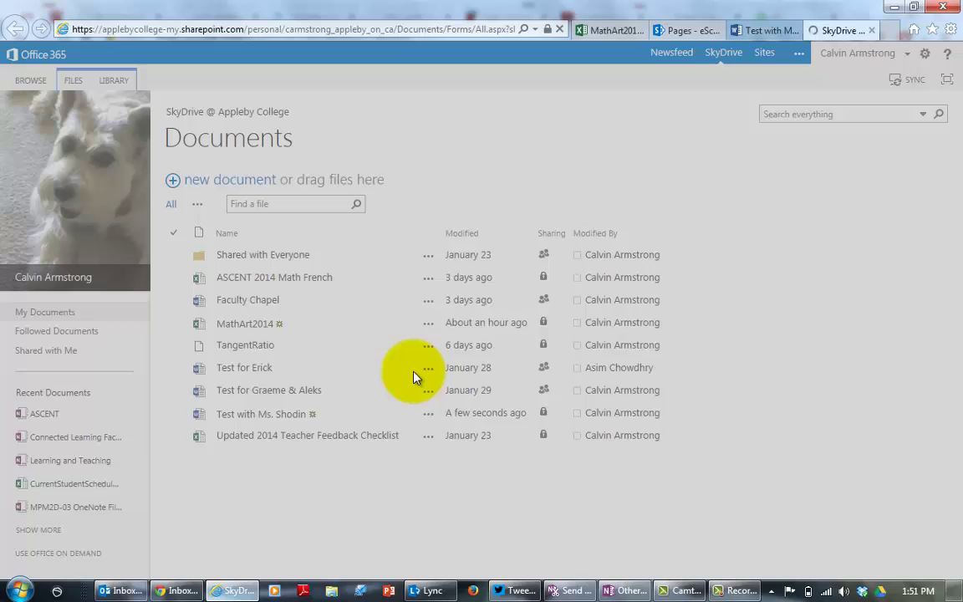
Add the colleague as an invitee for sharing the new document, with the "Can edit" permission.
click(401, 263)
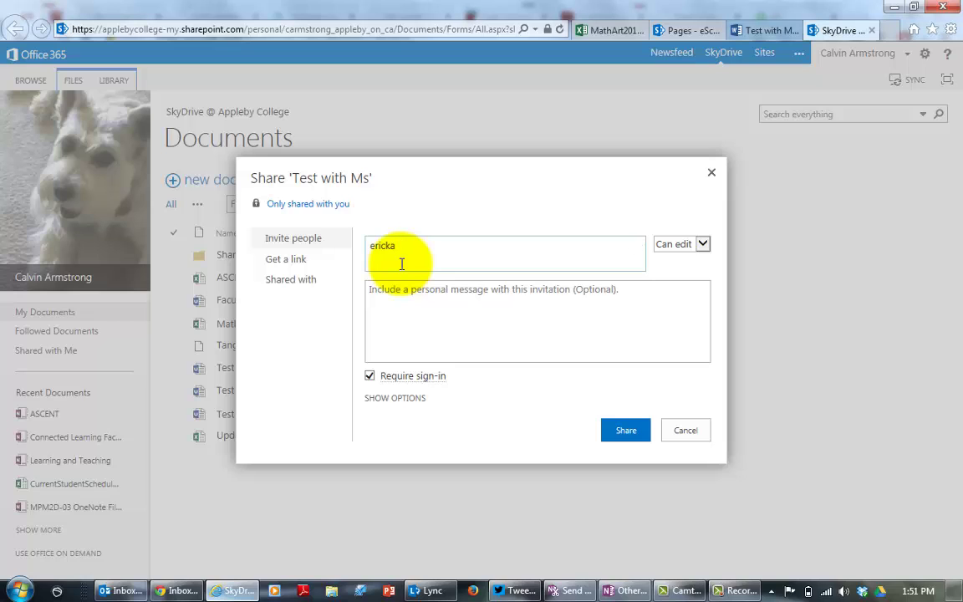
text(ericka)
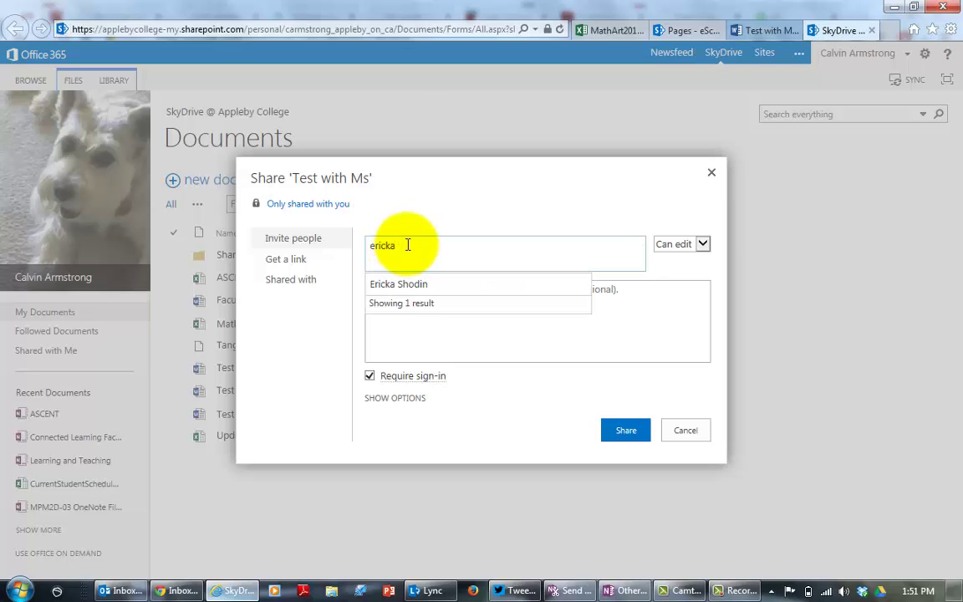
click(413, 289)
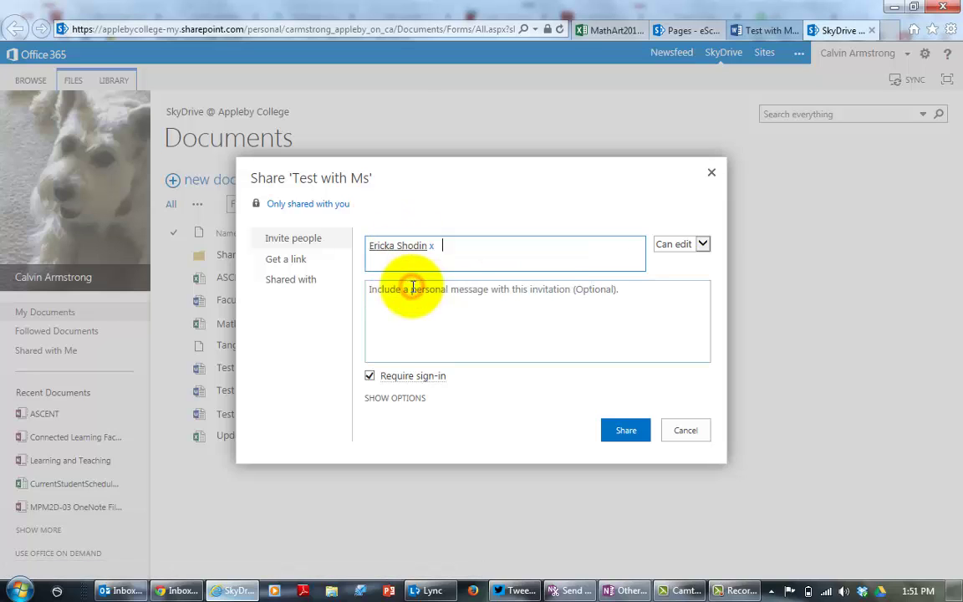
click(702, 244)
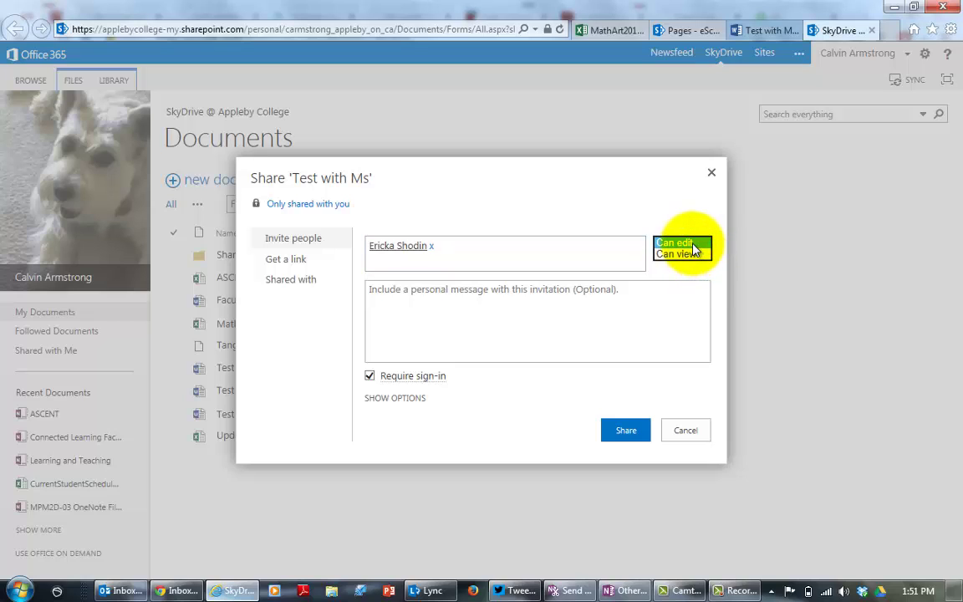
click(681, 243)
Add a message greeting the colleague by name with "Please help me write this document", and share the document with an email invitation.
click(490, 335)
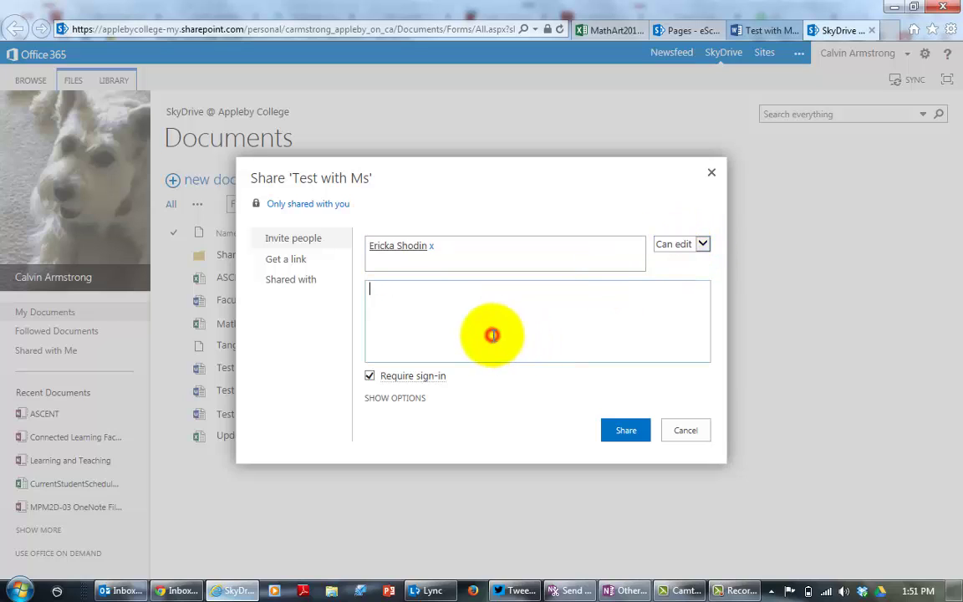
text(HI Ms. Shodin,)
key(Return)
text(Please )
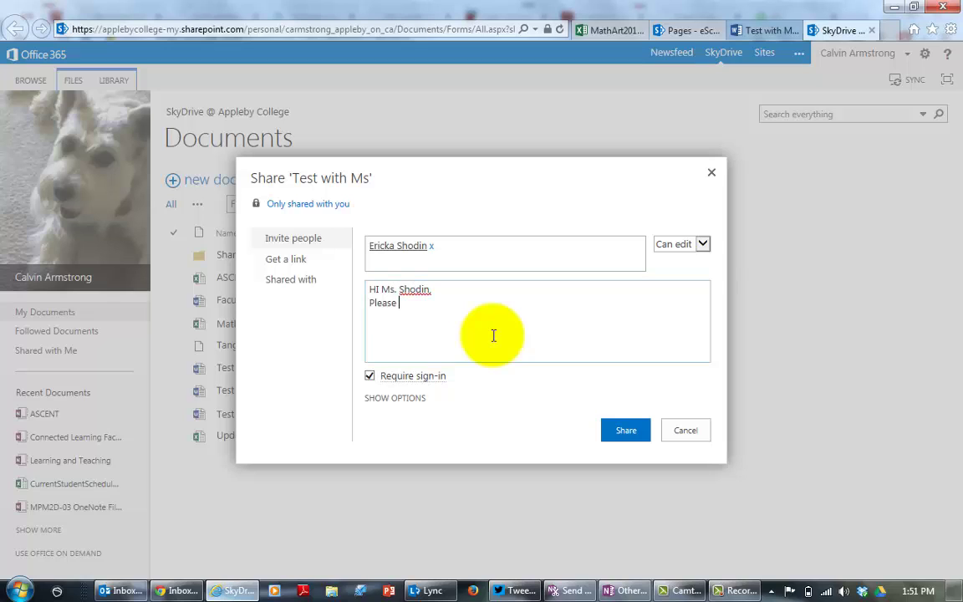
text(help me write this od)
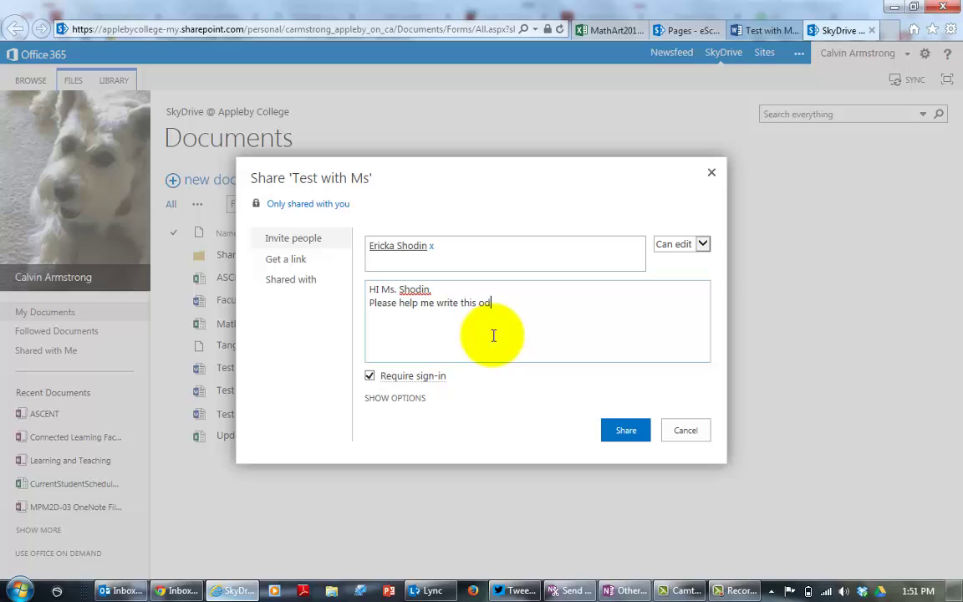
key(BackSpace)
key(BackSpace)
text(document)
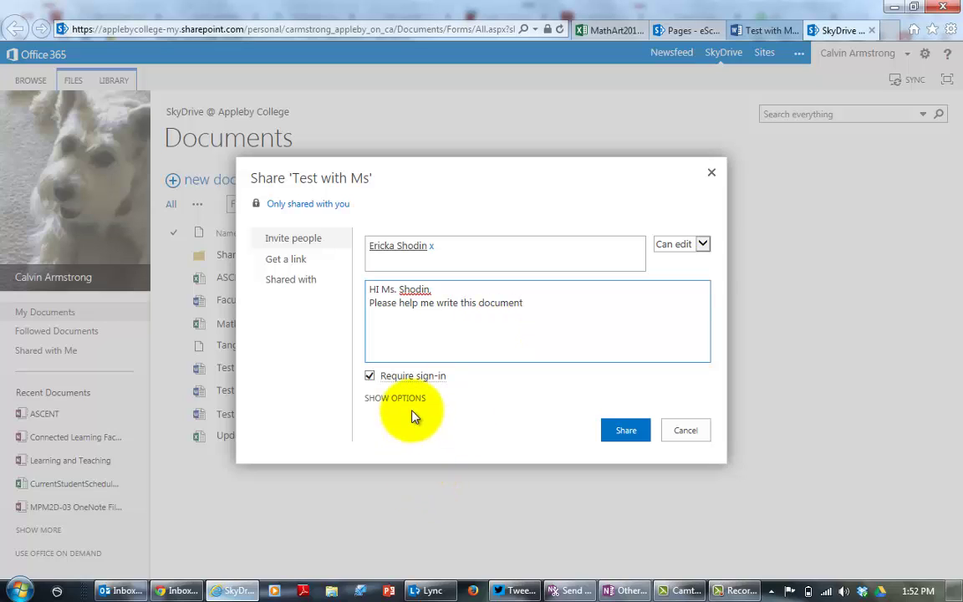
click(410, 408)
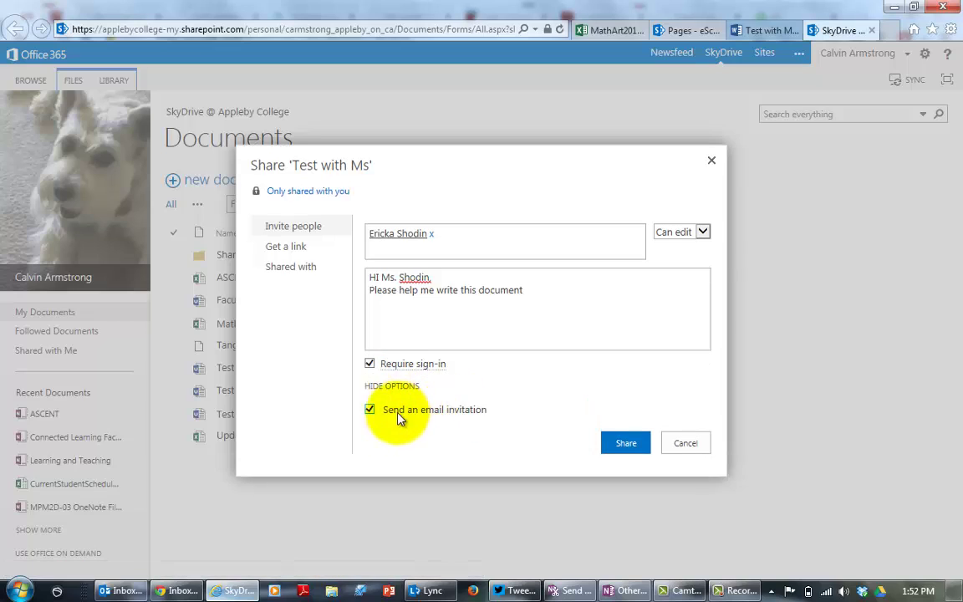
click(623, 445)
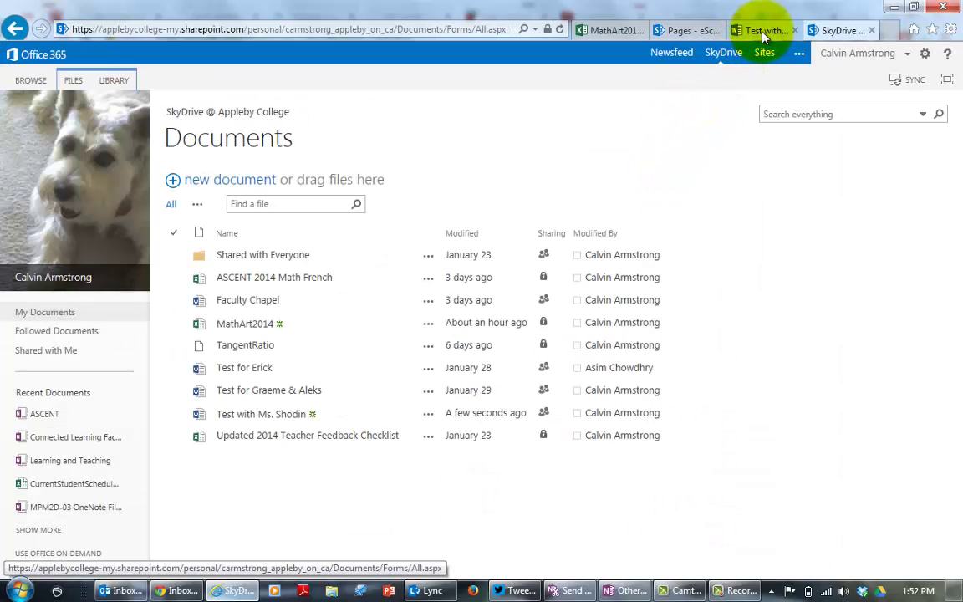
Back in the document, write "This is the body of document ... this is the content of what I am writing. This is the rest of the things.".
click(755, 31)
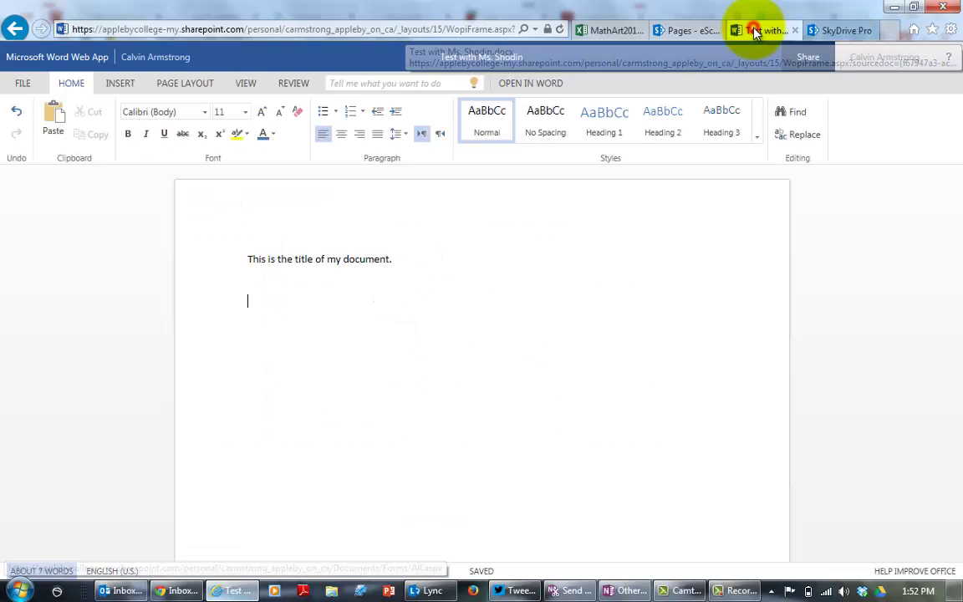
click(823, 30)
click(779, 34)
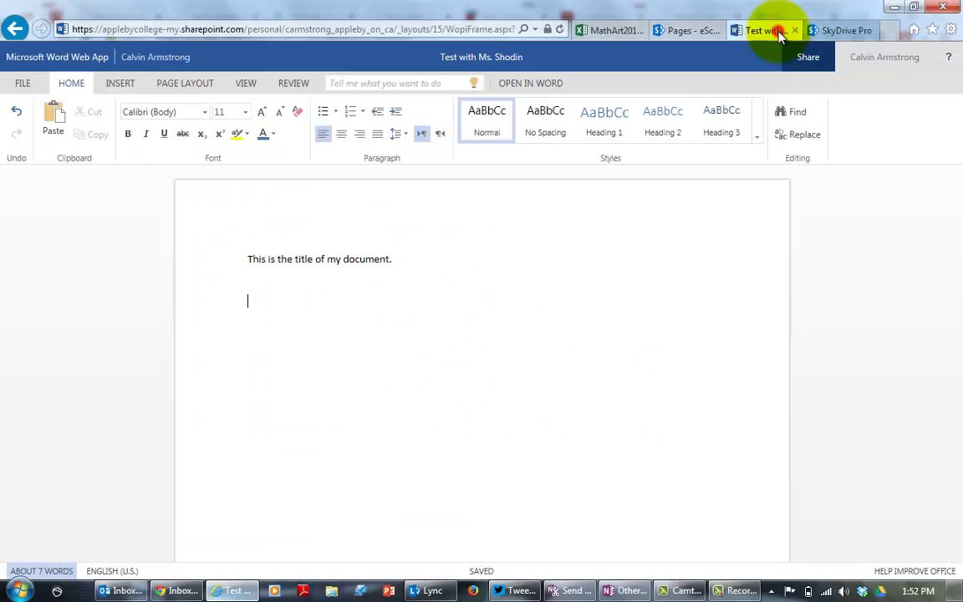
click(288, 293)
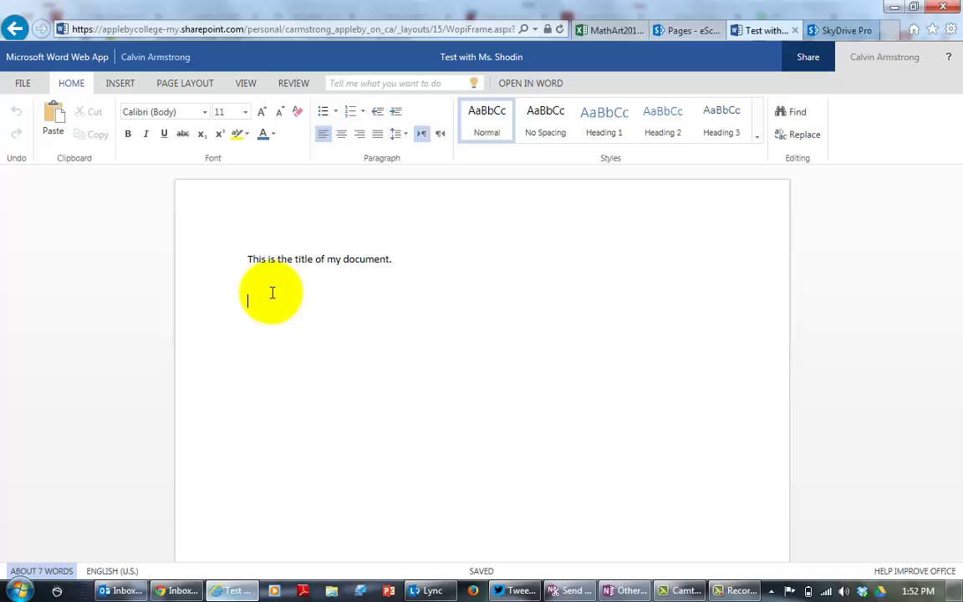
text(This is the body of document ...)
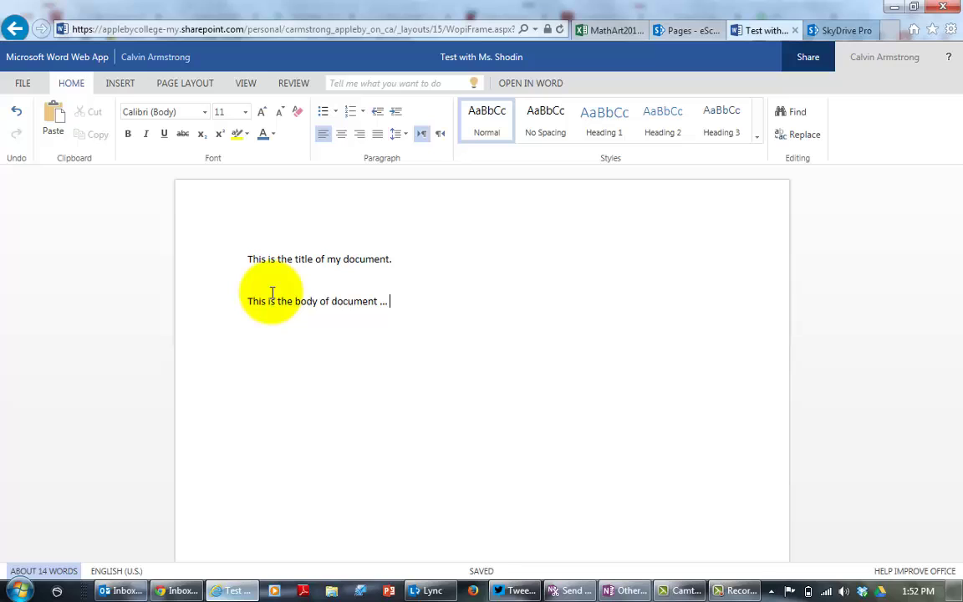
text(his is the content of what I am writing. This is the rest of the things.)
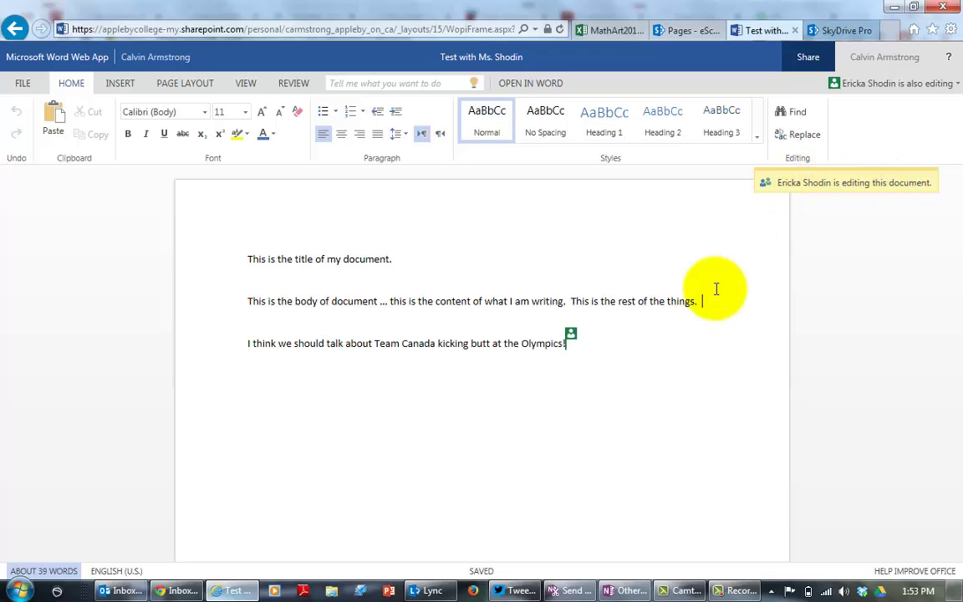
Check who else is editing the document, and append "This is the document's title." to the first line.
click(870, 84)
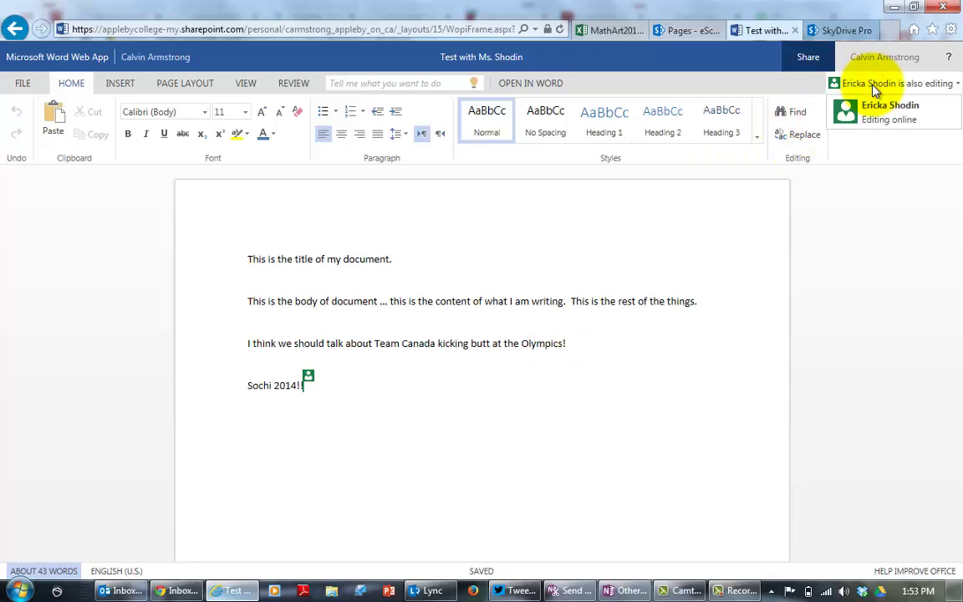
click(536, 295)
click(429, 254)
text(This i)
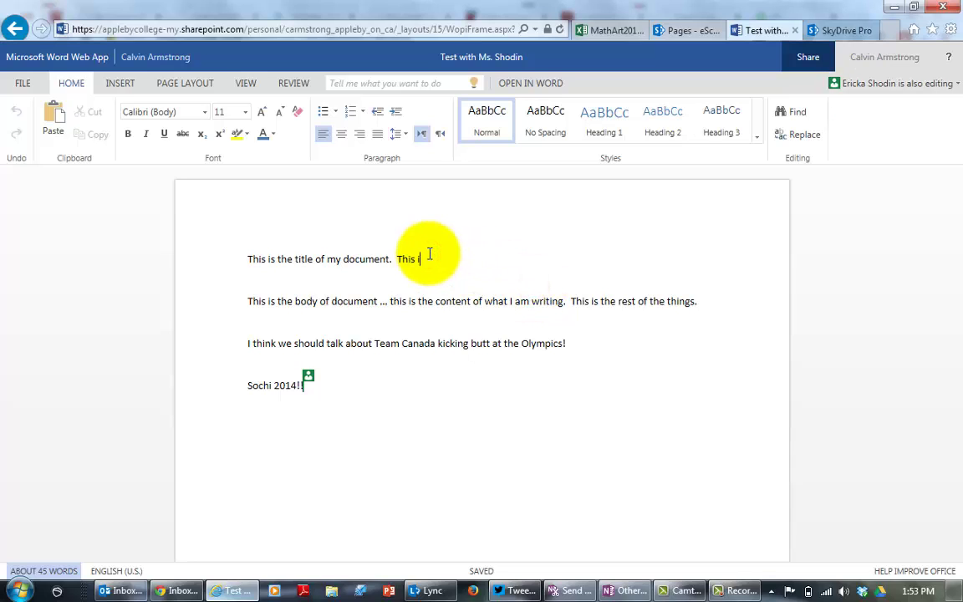
text(s the document's)
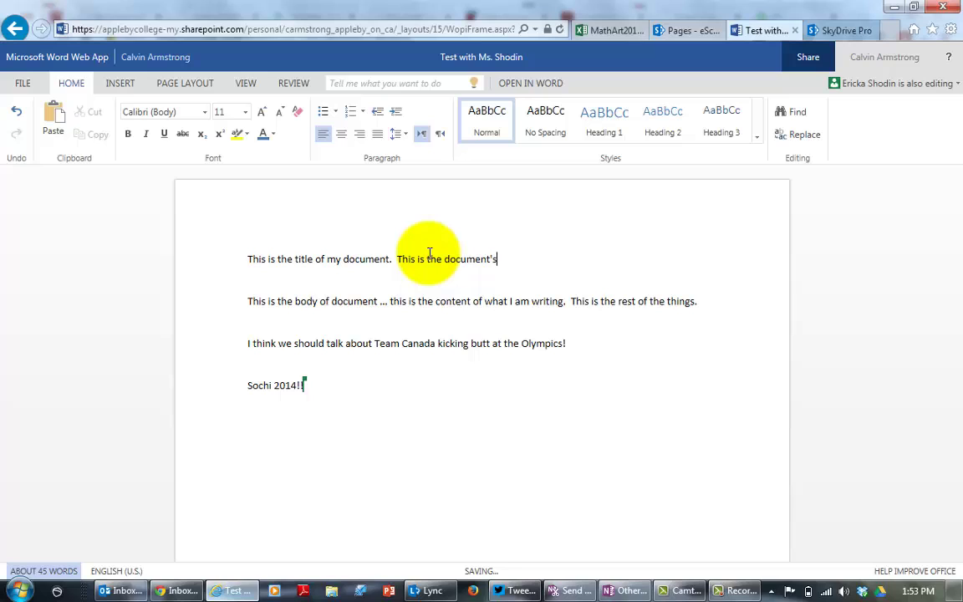
text( title.)
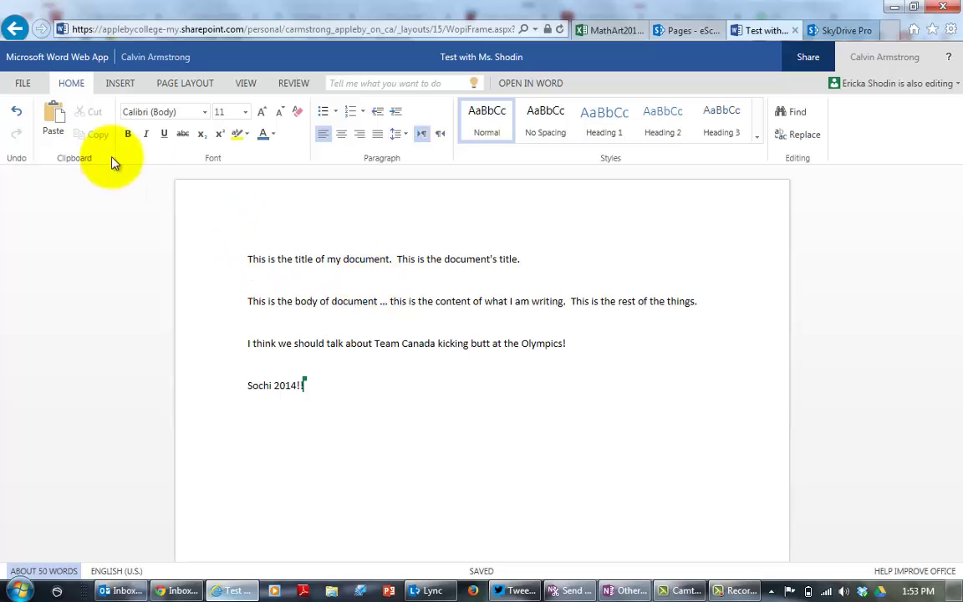
Exit the document to the Documents library and open the choices for creating a new file.
click(23, 84)
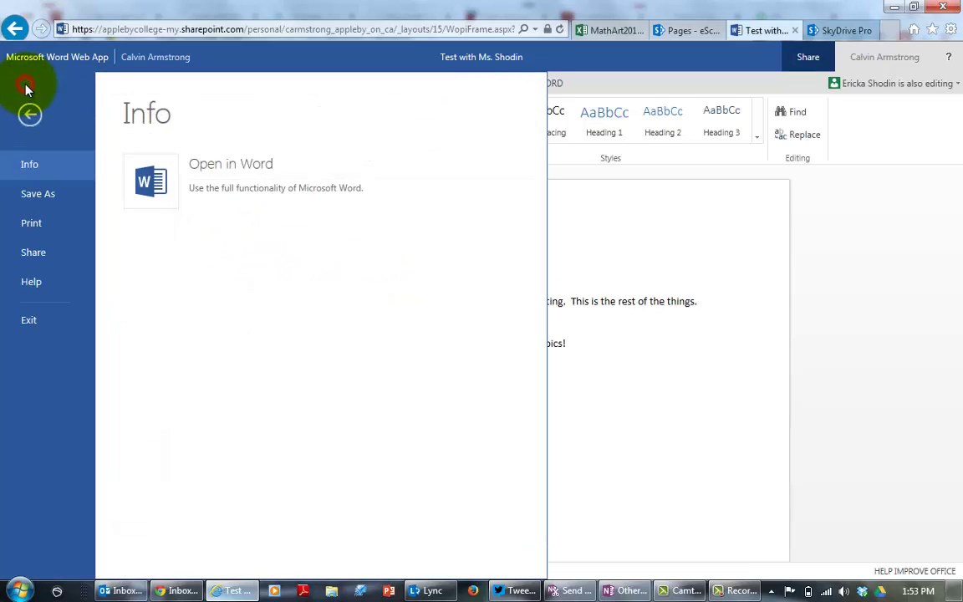
click(46, 322)
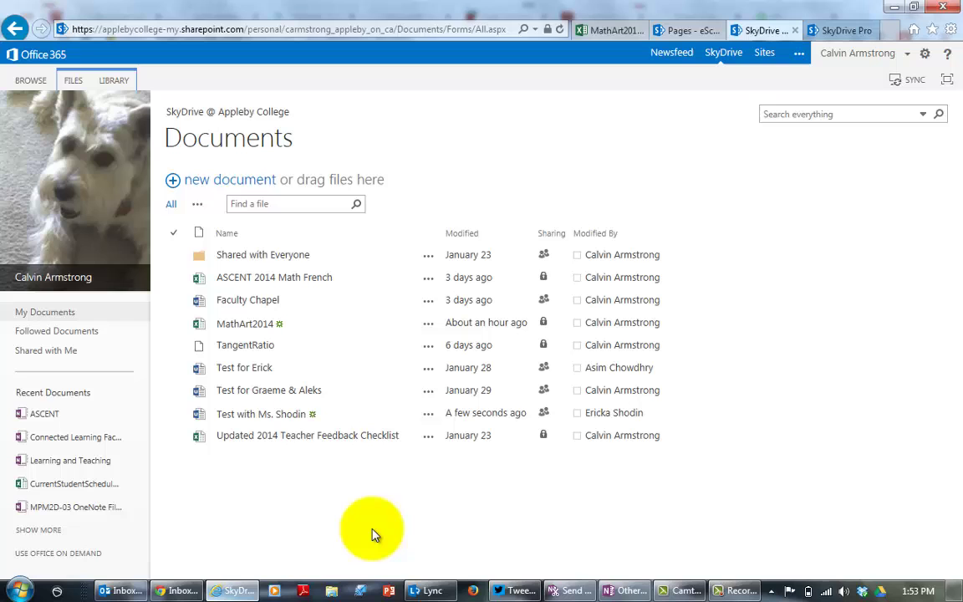
click(264, 181)
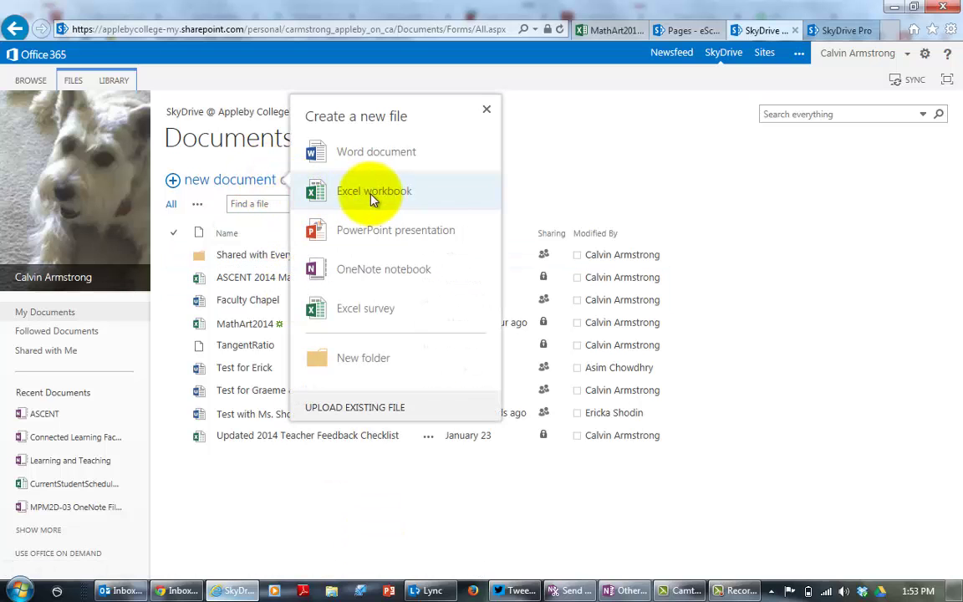